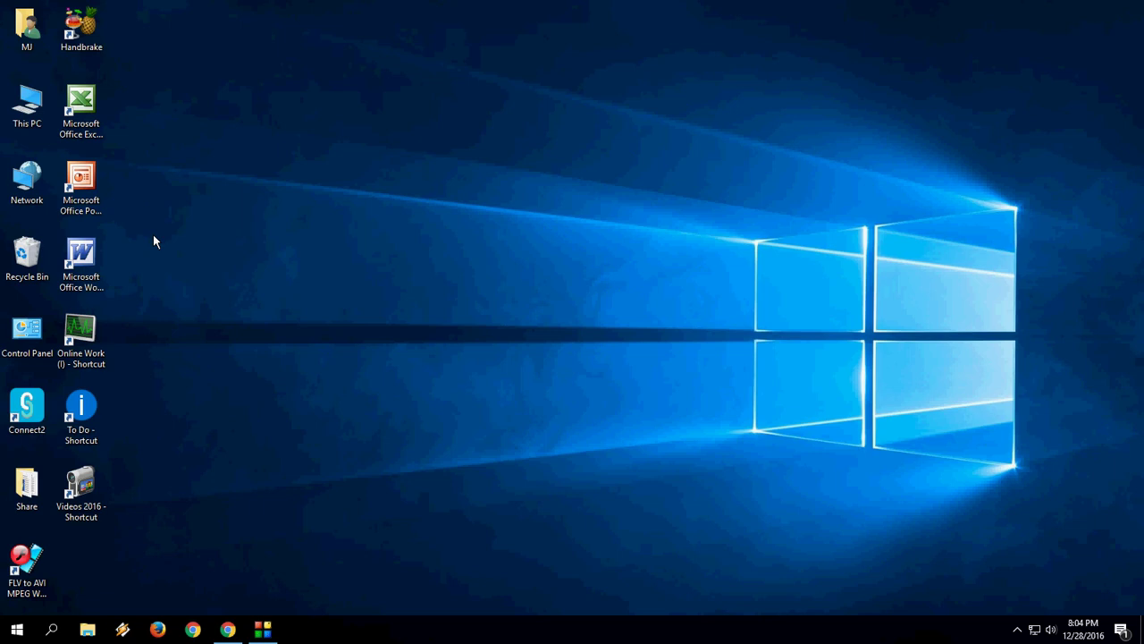
Step: Restore the Chrome window showing the 'google takeout' search results
{"action": "left_click", "coordinate": [228, 630]}
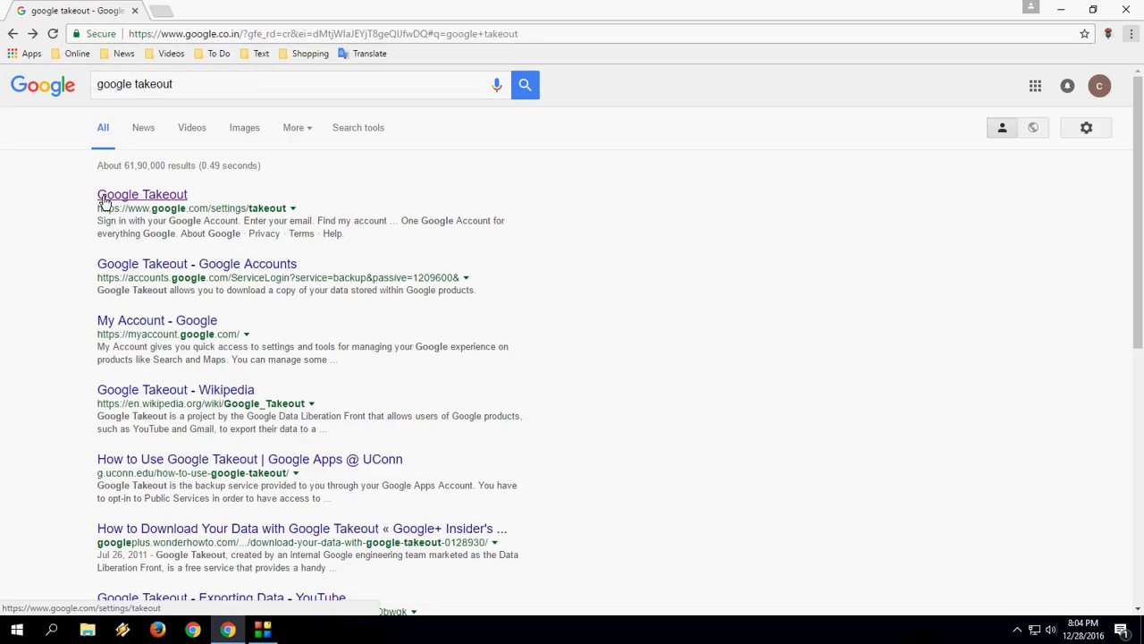
Step: Open the Google Takeout 'Download your data' page from the top search result
{"action": "left_click", "coordinate": [127, 196]}
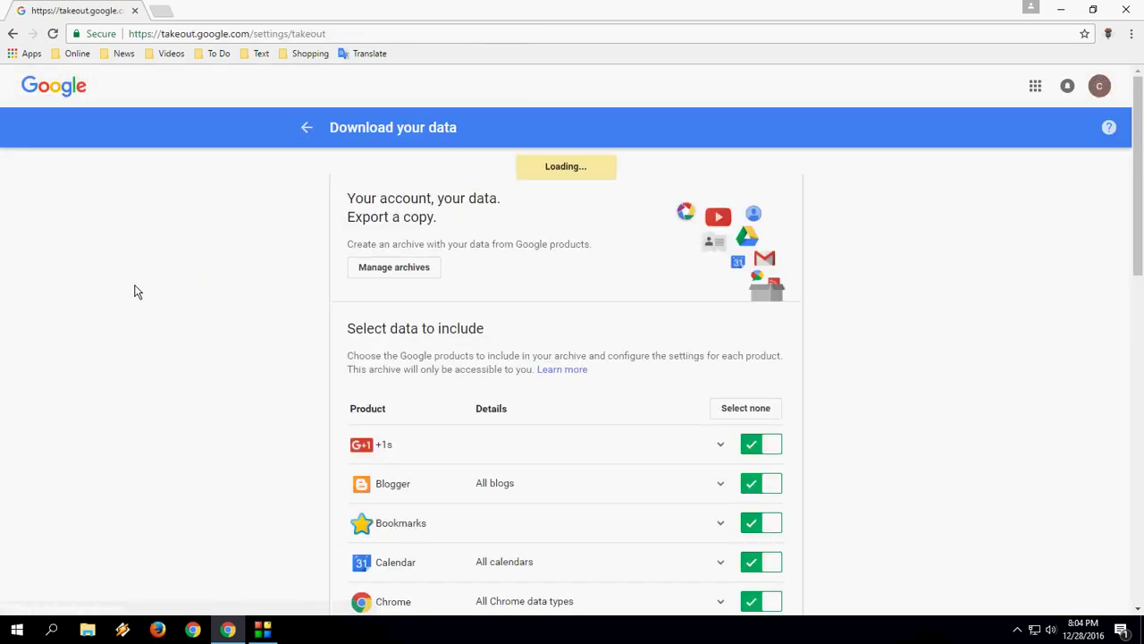
Step: Deselect every Takeout product with Select none and scroll down to the Mail row
{"action": "scroll", "coordinate": [132, 288], "scroll_direction": "down", "scroll_amount": 1}
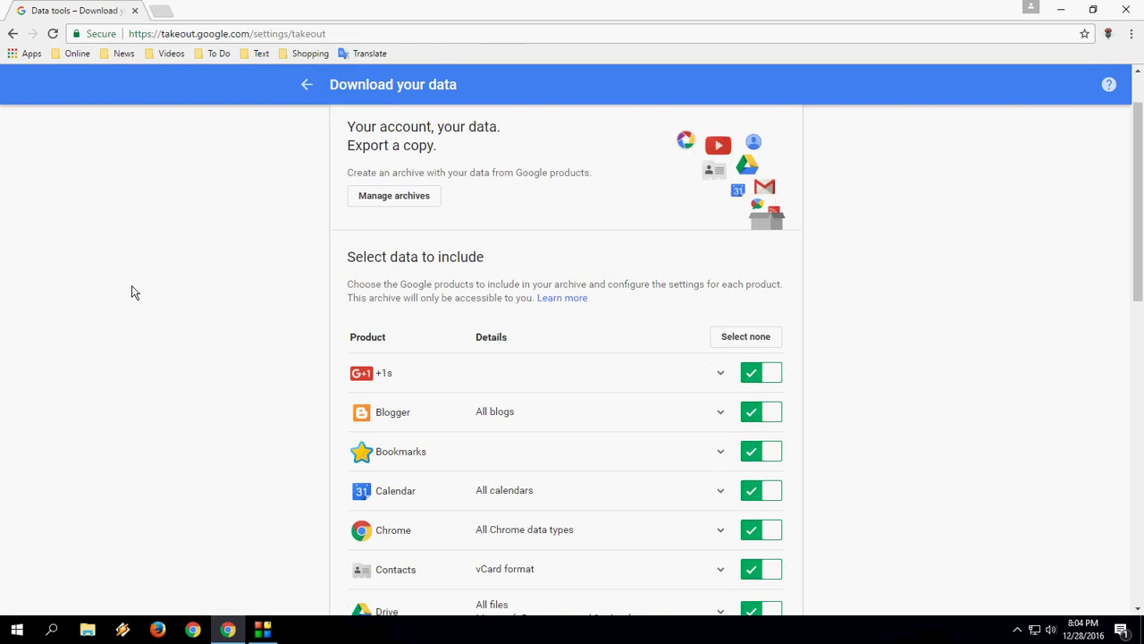
{"action": "scroll", "coordinate": [132, 291], "scroll_direction": "down", "scroll_amount": 1}
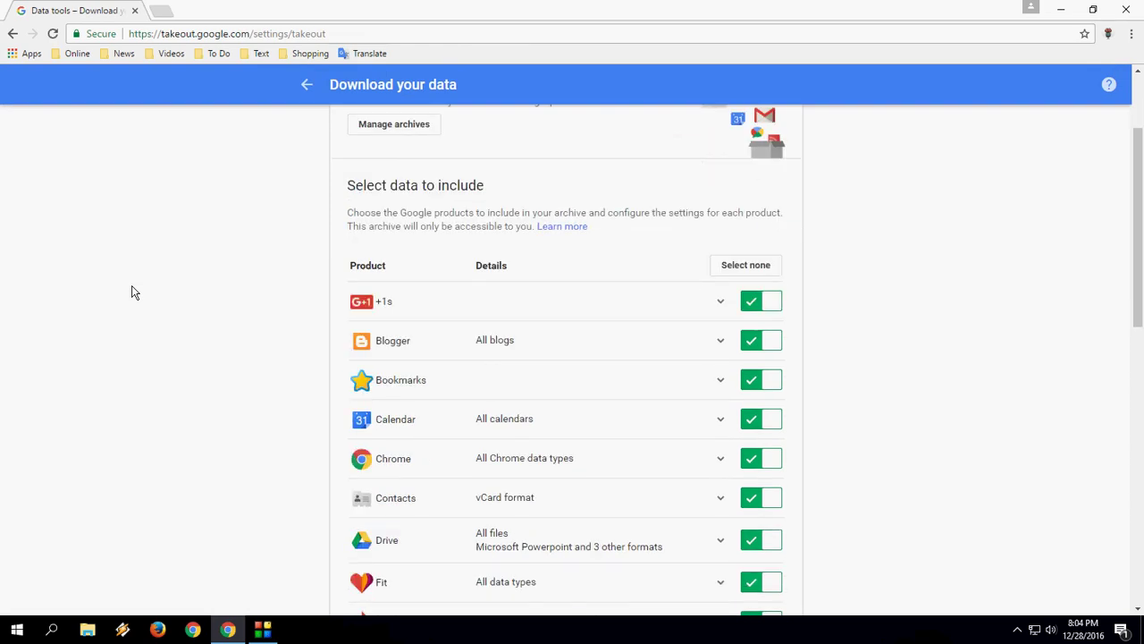
{"action": "scroll", "coordinate": [132, 292], "scroll_direction": "down", "scroll_amount": 3}
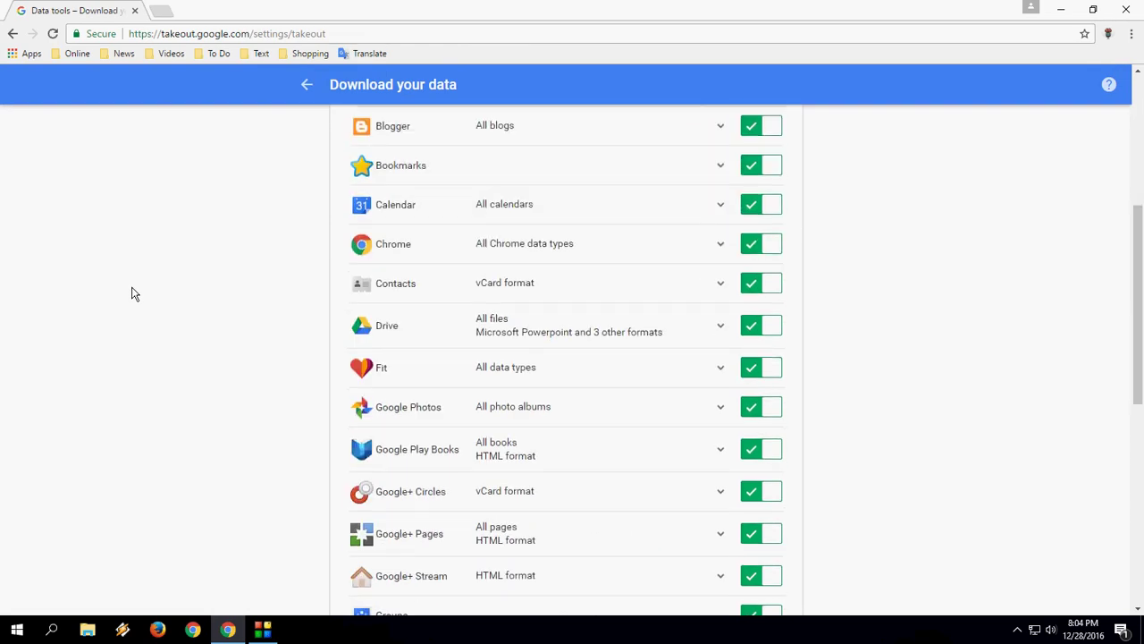
{"action": "scroll", "coordinate": [132, 293], "scroll_direction": "up", "scroll_amount": 3}
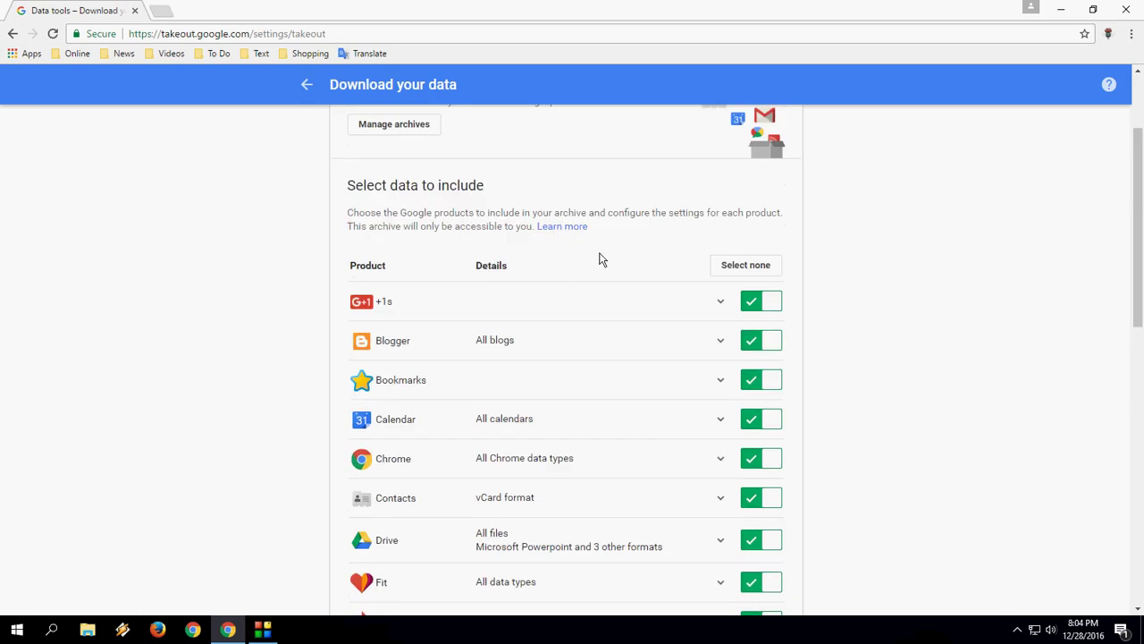
{"action": "left_click", "coordinate": [733, 266]}
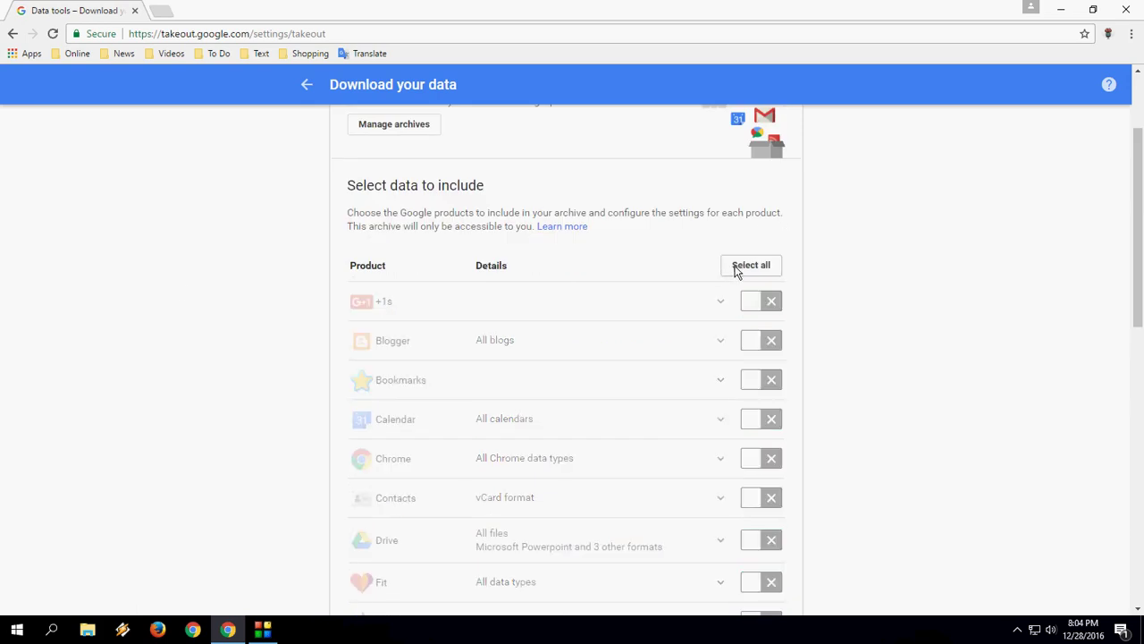
{"action": "scroll", "coordinate": [901, 245], "scroll_direction": "down", "scroll_amount": 1}
{"action": "scroll", "coordinate": [680, 283], "scroll_direction": "down", "scroll_amount": 1}
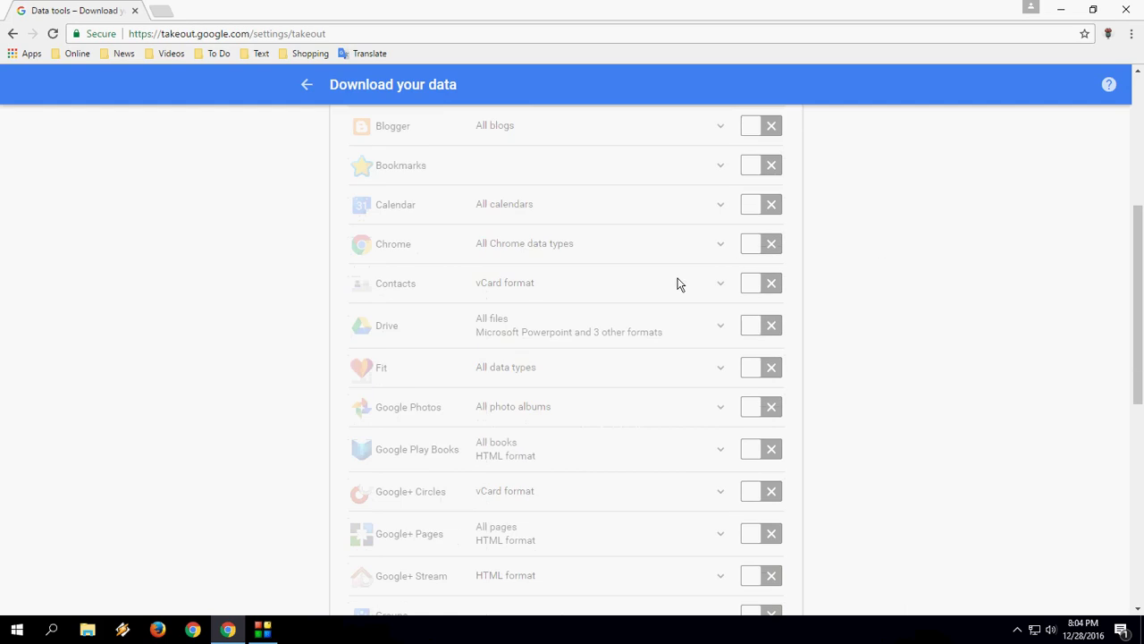
{"action": "scroll", "coordinate": [685, 250], "scroll_direction": "down", "scroll_amount": 2}
{"action": "scroll", "coordinate": [150, 321], "scroll_direction": "down", "scroll_amount": 1}
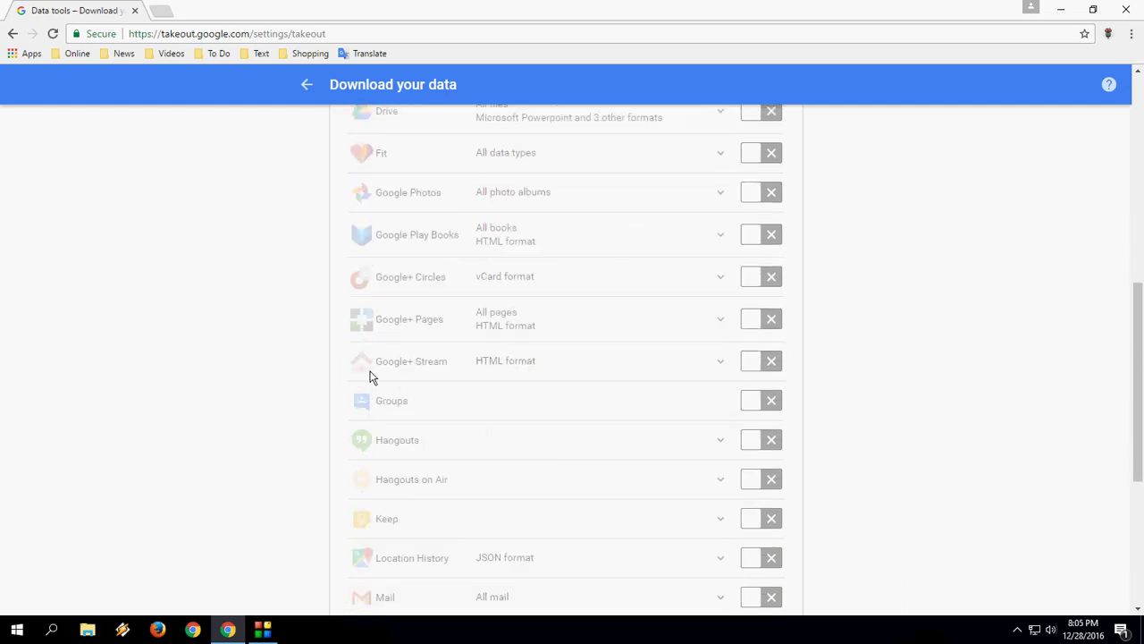
{"action": "scroll", "coordinate": [331, 378], "scroll_direction": "down", "scroll_amount": 1}
{"action": "scroll", "coordinate": [330, 378], "scroll_direction": "down", "scroll_amount": 2}
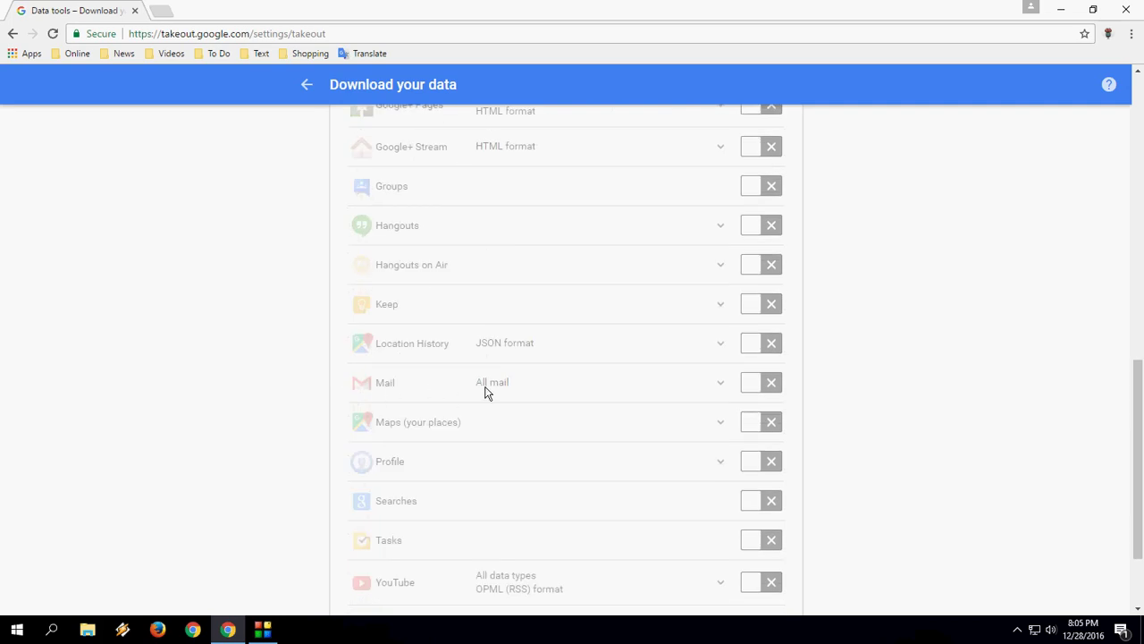
Step: Include Mail in the export and bring up its Gmail label selection
{"action": "left_click", "coordinate": [750, 384]}
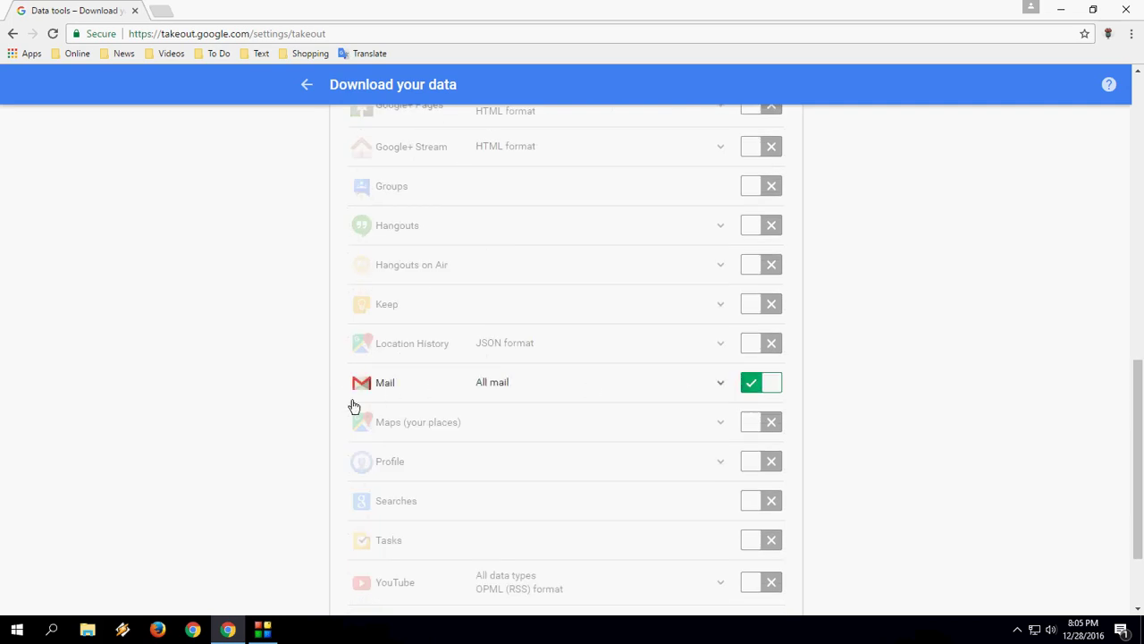
{"action": "scroll", "coordinate": [557, 369], "scroll_direction": "down", "scroll_amount": 1}
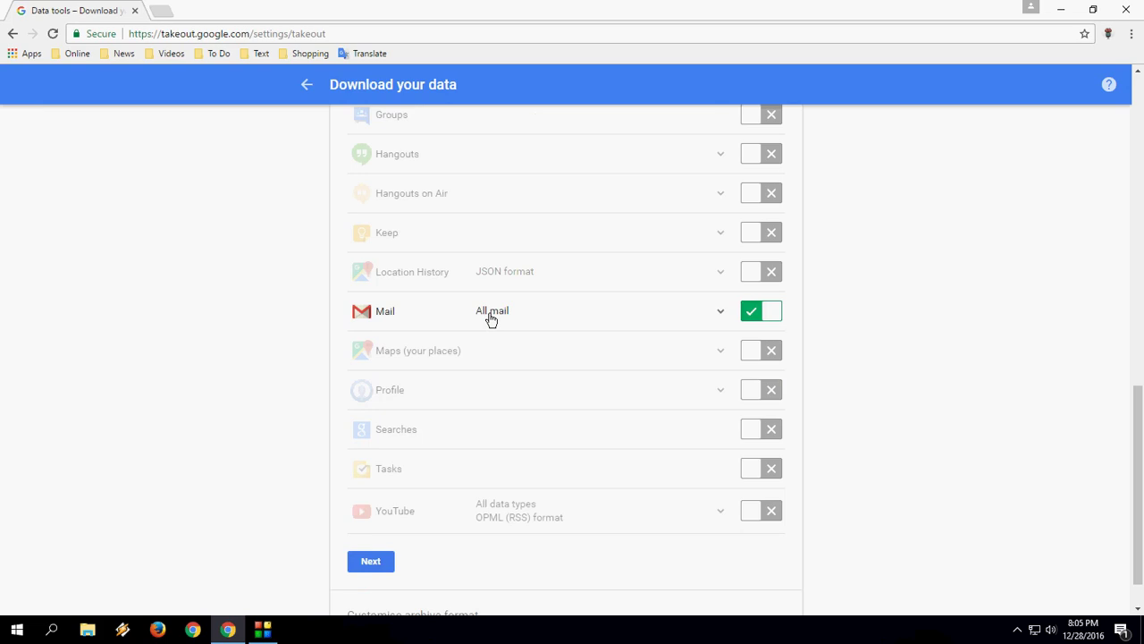
{"action": "left_click", "coordinate": [491, 319]}
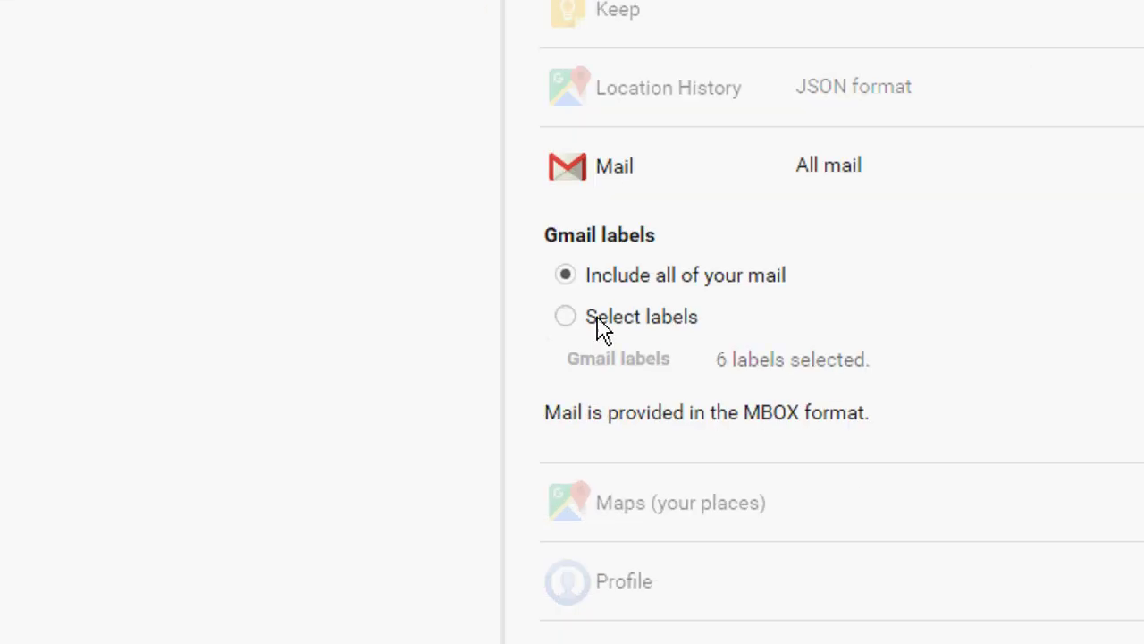
{"action": "left_click", "coordinate": [567, 317]}
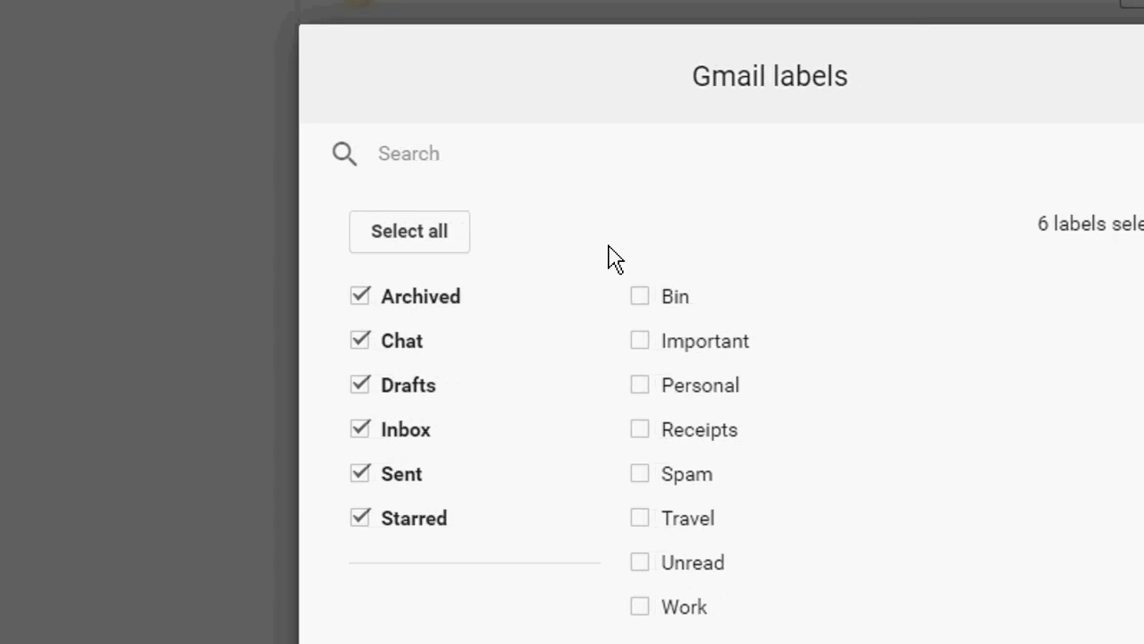
Step: Choose all 14 Gmail labels for the Mail export and confirm the selection
{"action": "left_click", "coordinate": [414, 239]}
{"action": "left_click", "coordinate": [413, 240]}
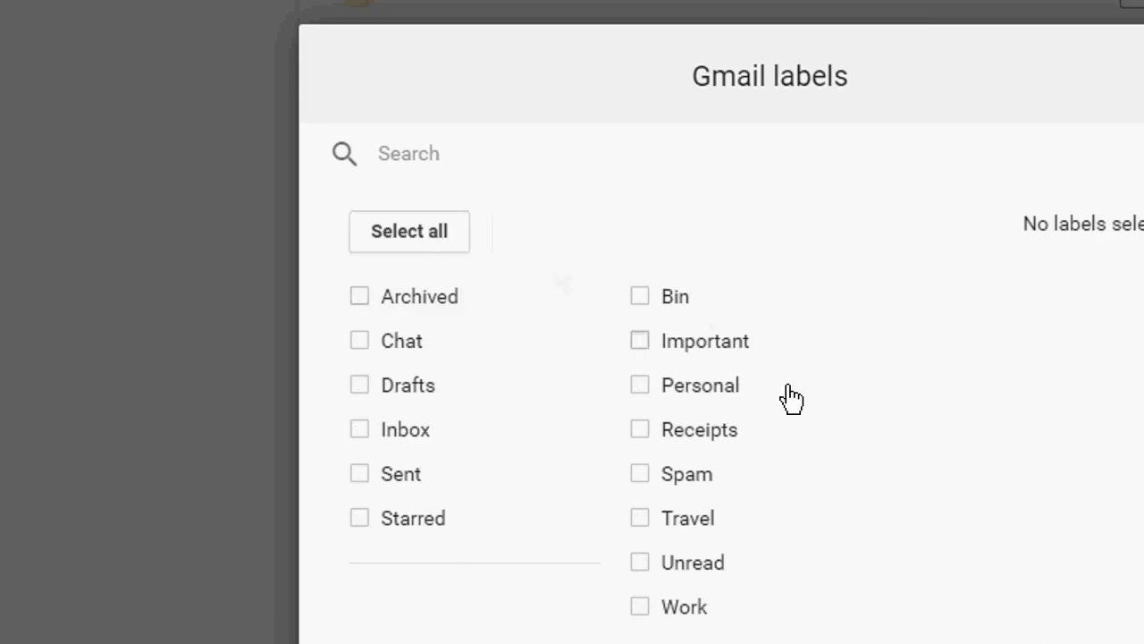
{"action": "left_click", "coordinate": [641, 388]}
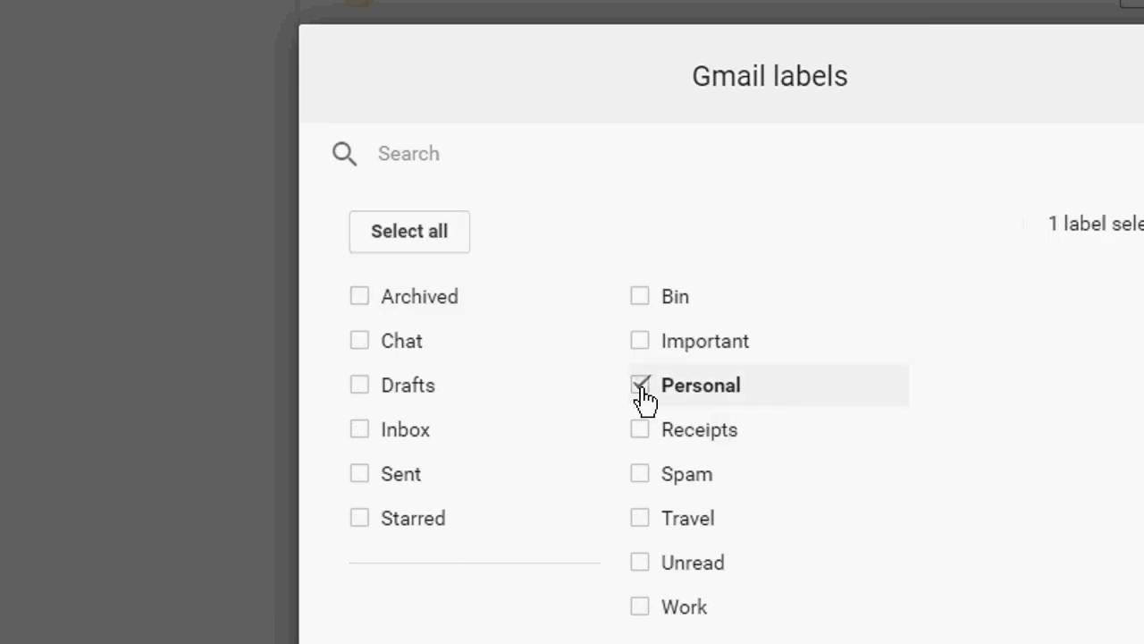
{"action": "left_click", "coordinate": [642, 344]}
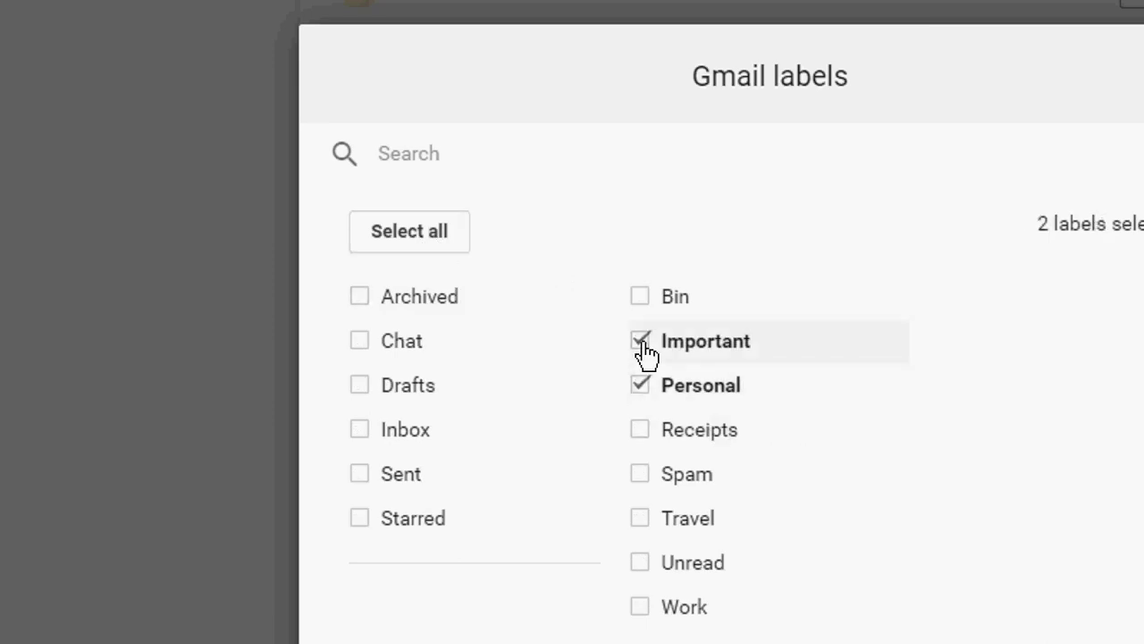
{"action": "left_click", "coordinate": [362, 431]}
{"action": "left_click", "coordinate": [413, 243]}
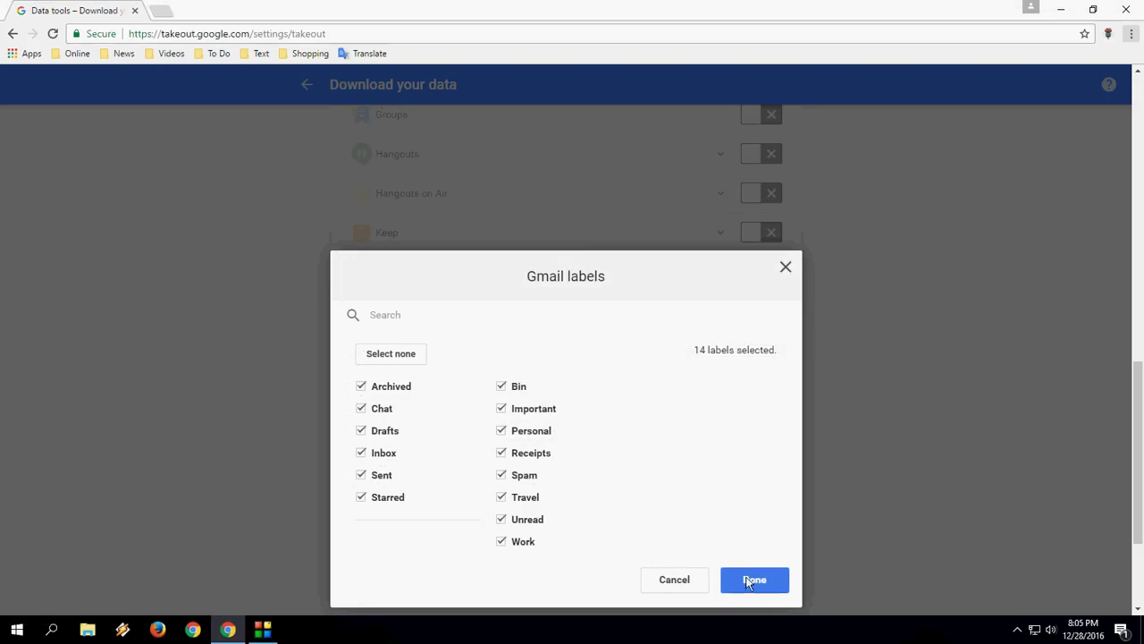
{"action": "left_click", "coordinate": [749, 582]}
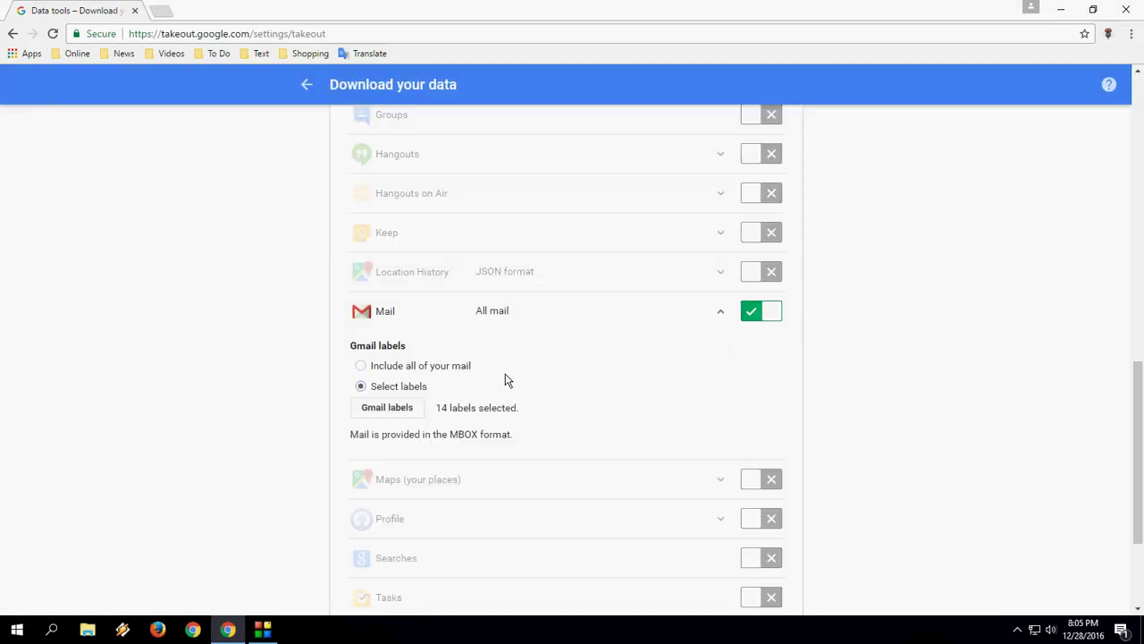
Step: Advance to archive format and keep .zip file type with a 2GB maximum size
{"action": "scroll", "coordinate": [505, 381], "scroll_direction": "down", "scroll_amount": 3}
{"action": "left_click", "coordinate": [371, 518]}
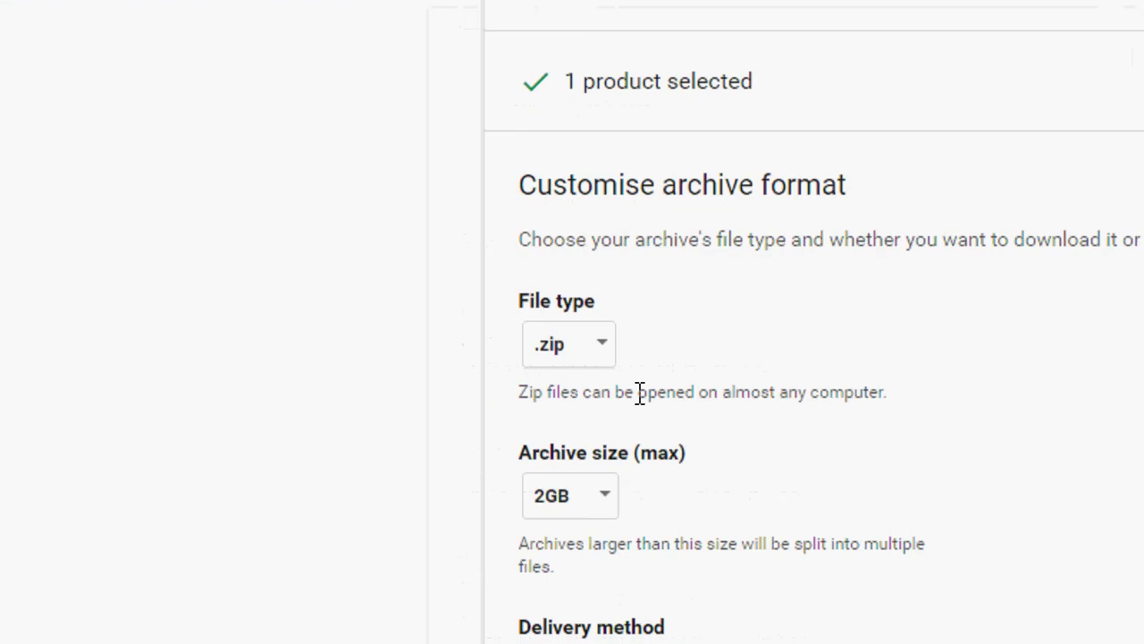
{"action": "left_click", "coordinate": [592, 348]}
{"action": "left_click", "coordinate": [573, 356]}
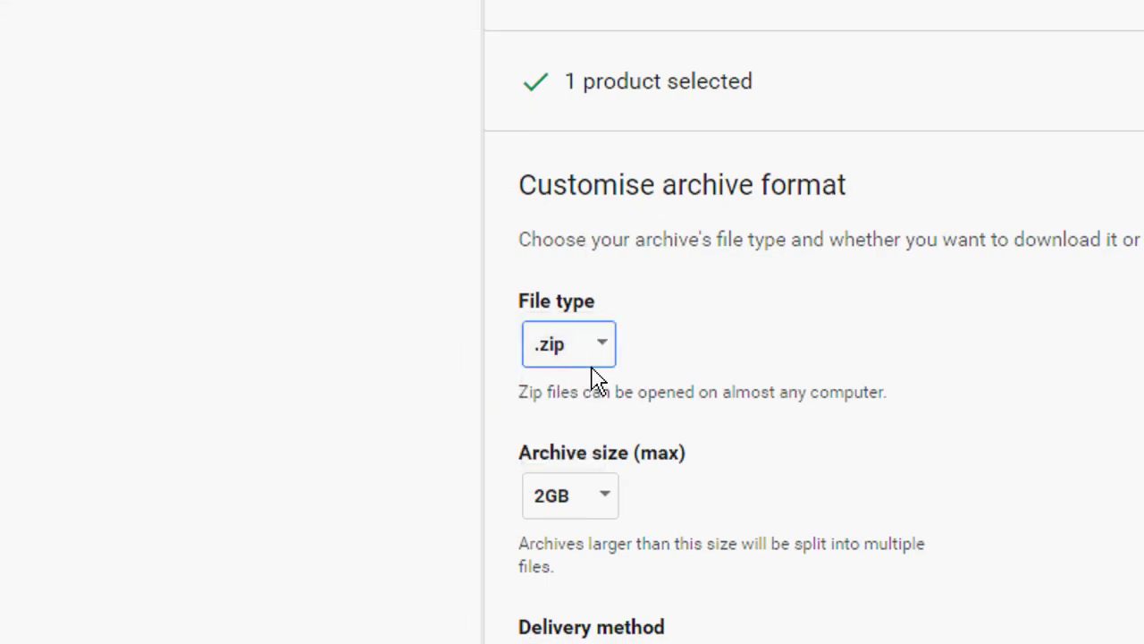
{"action": "left_click", "coordinate": [601, 480]}
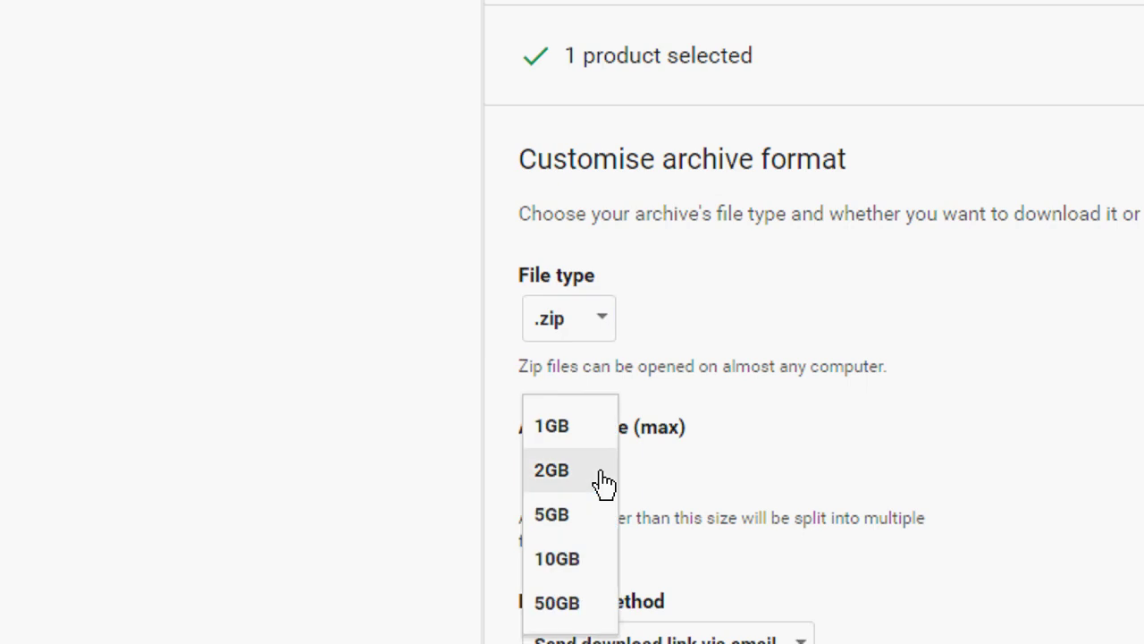
{"action": "left_click", "coordinate": [603, 482]}
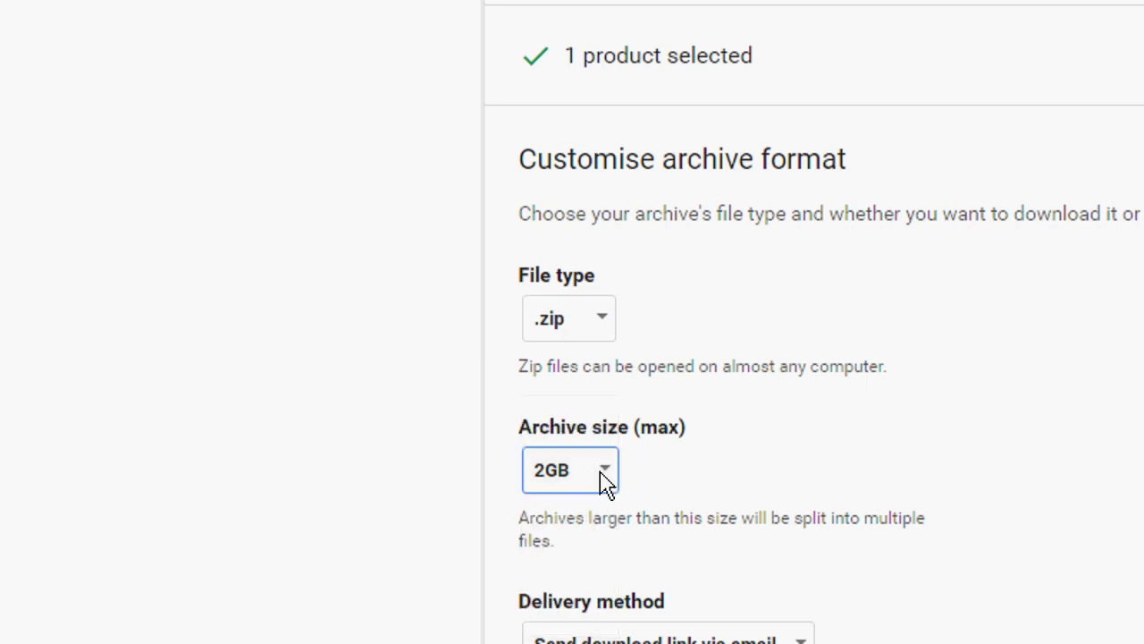
{"action": "left_click", "coordinate": [597, 481]}
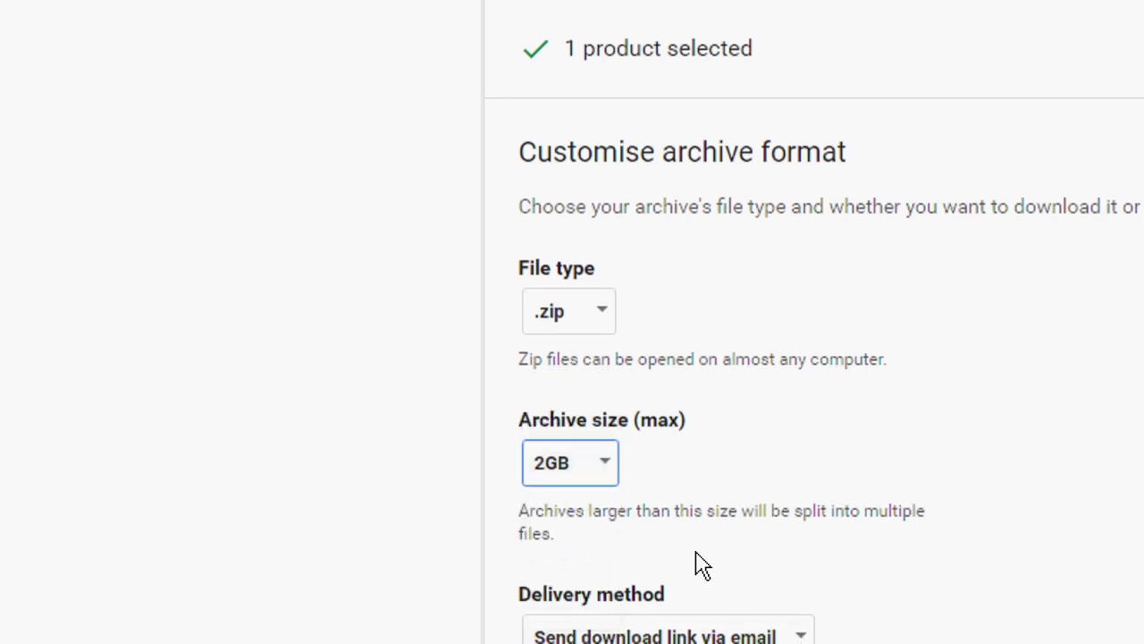
Step: Keep 'Send download link via email' as the delivery method
{"action": "scroll", "coordinate": [697, 564], "scroll_direction": "down", "scroll_amount": 5}
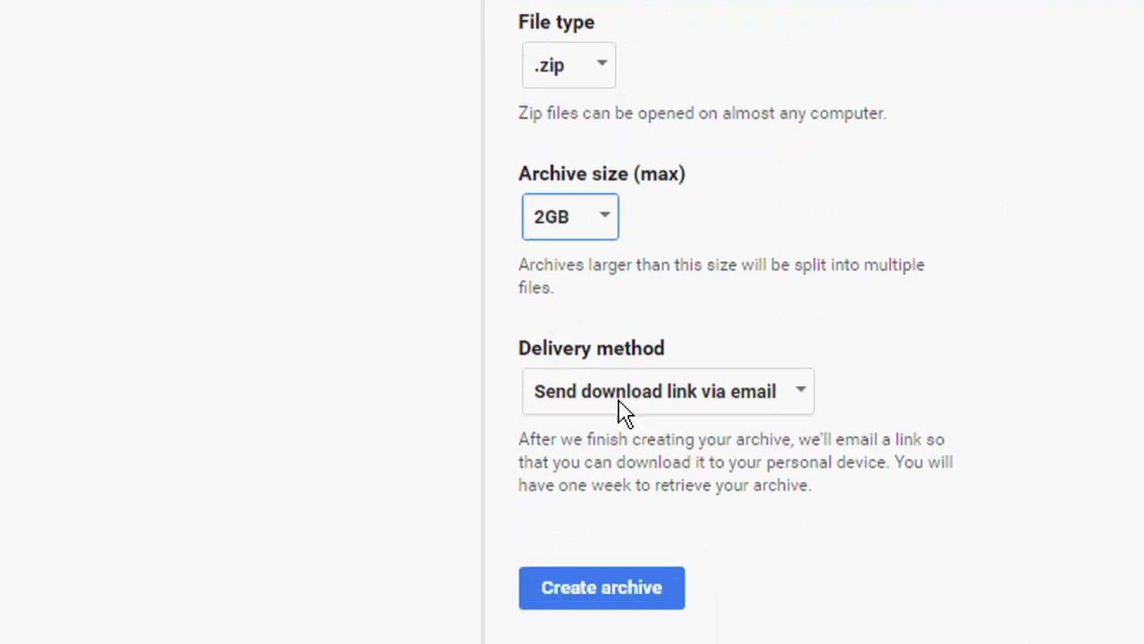
{"action": "left_click", "coordinate": [573, 410]}
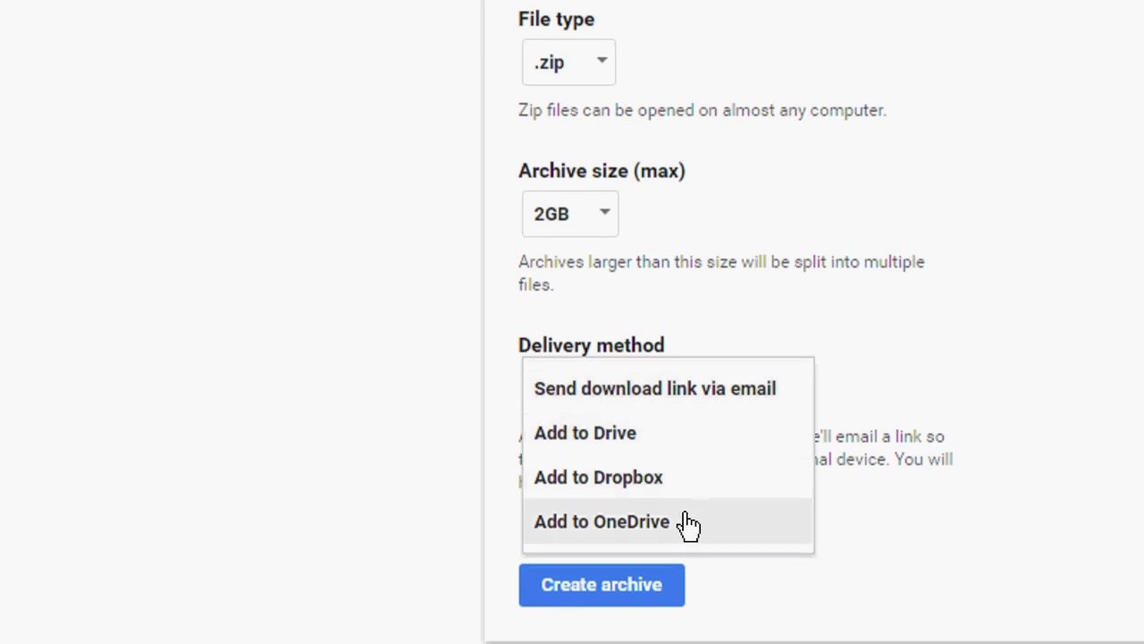
{"action": "left_click", "coordinate": [729, 378]}
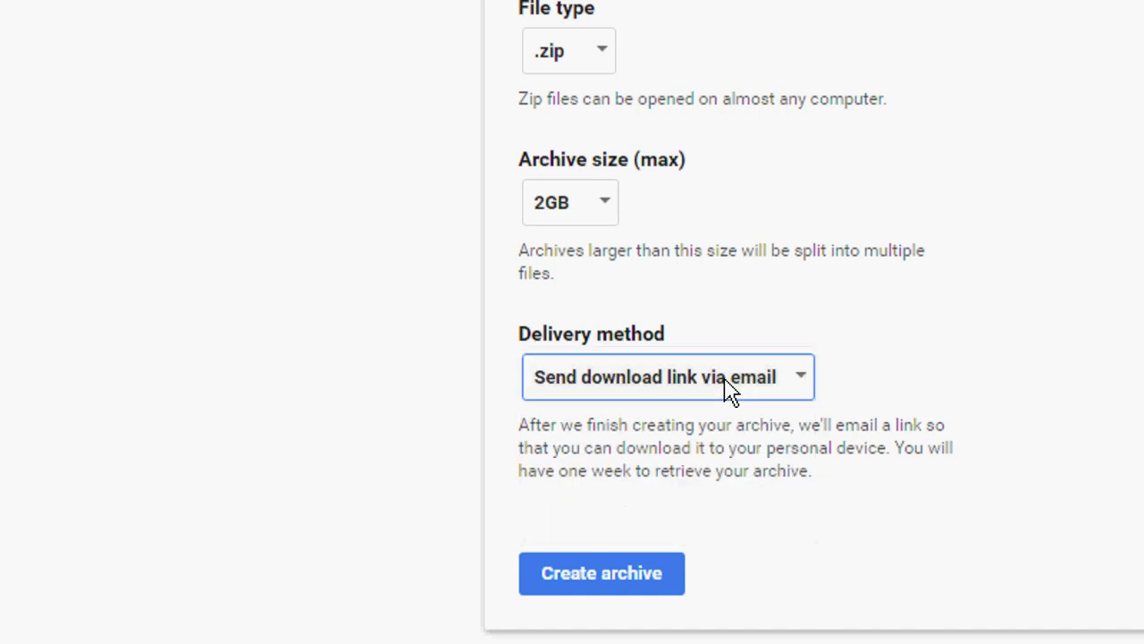
{"action": "scroll", "coordinate": [626, 536], "scroll_direction": "down", "scroll_amount": 1}
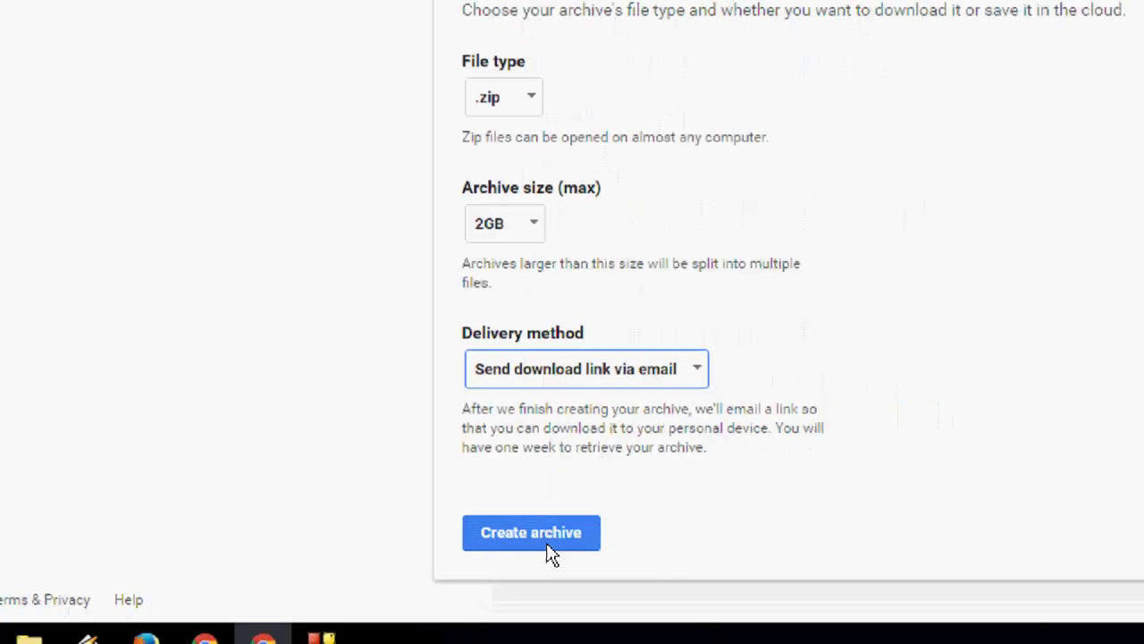
Step: Submit the Mail archive request with Create archive
{"action": "left_click", "coordinate": [404, 563]}
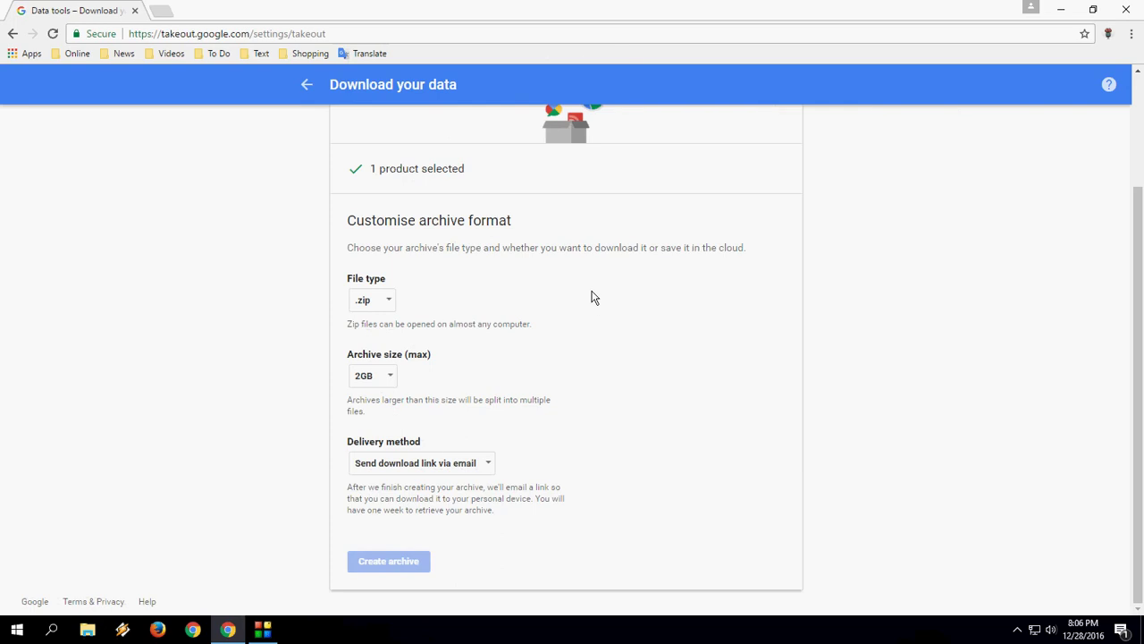